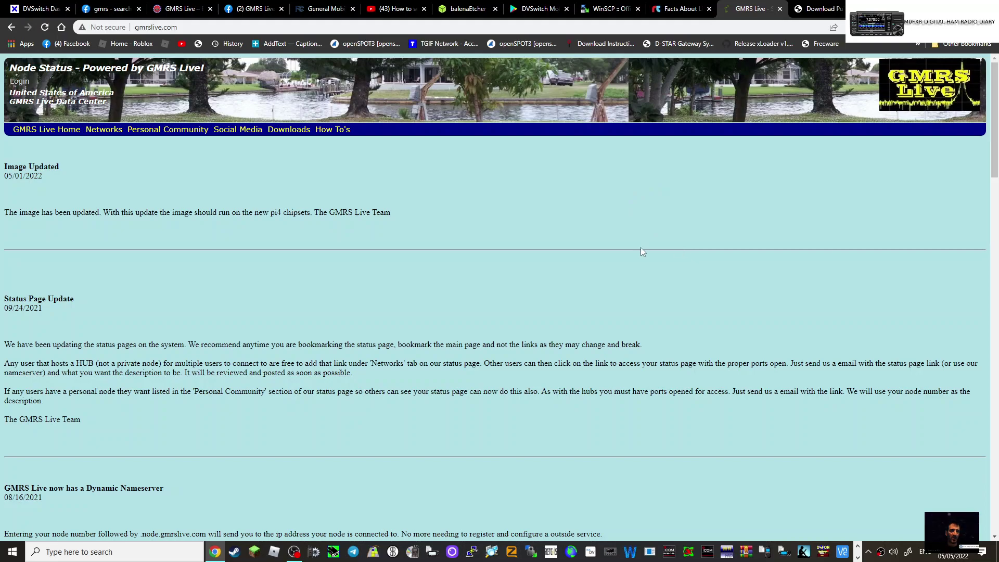
Switch to the YouTube tab with the DVSwitch-on-Raspberry-Pi setup video
click(394, 11)
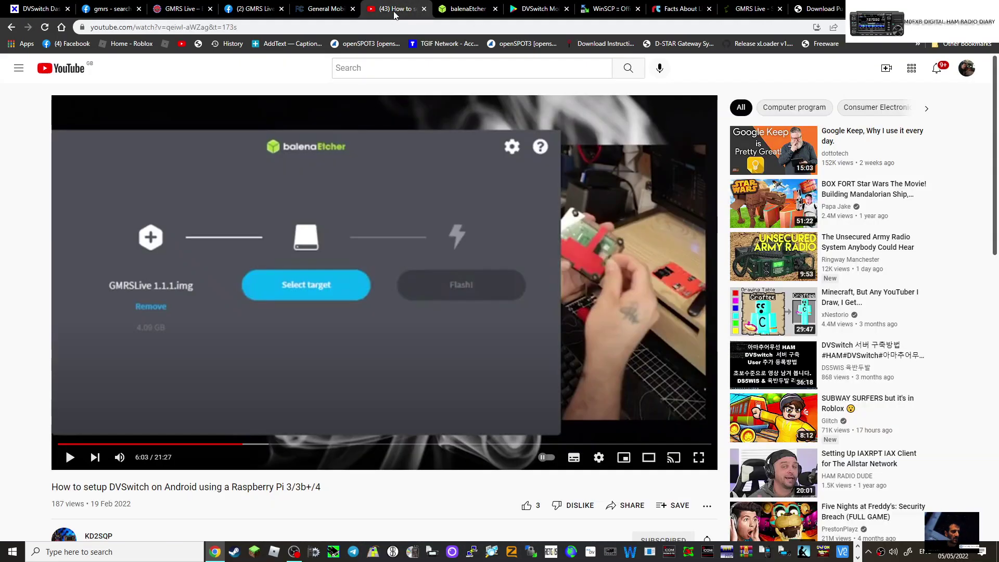
scroll(516, 259, down, 1)
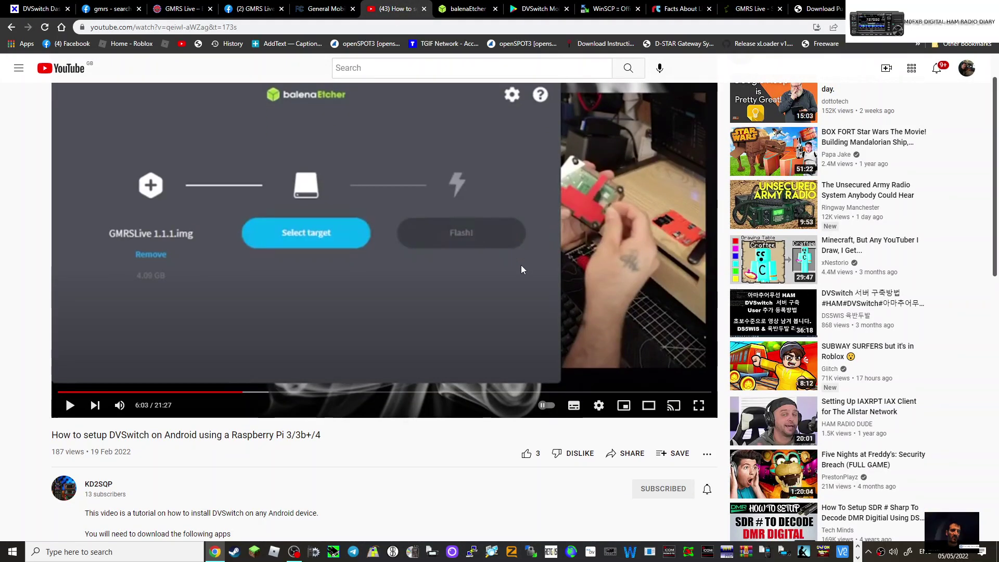
scroll(574, 244, up, 1)
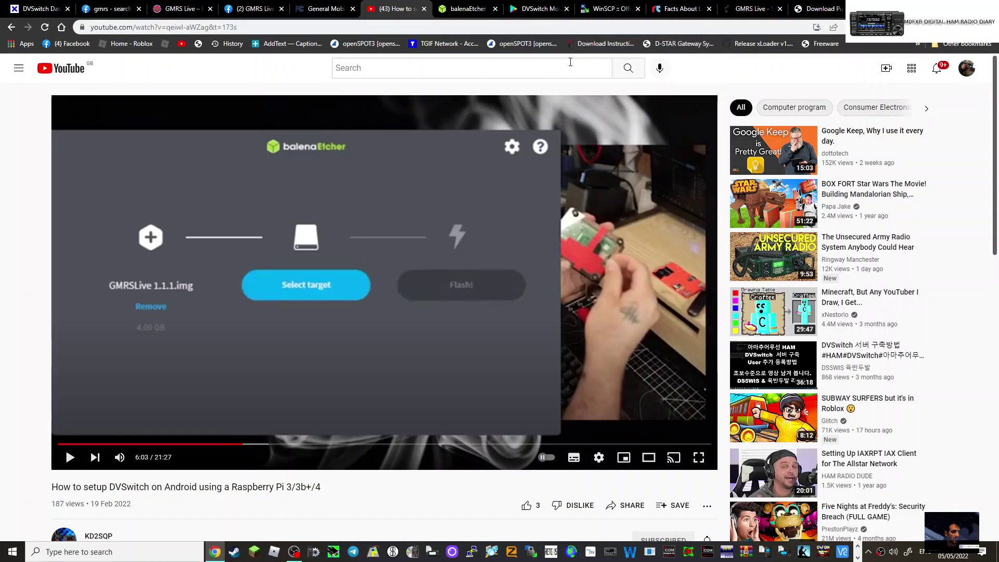
Browse the licence-free radios article, GMRS Live Node Status, Broadnet and Facebook gmrs search tabs
key(ctrl+9)
scroll(507, 284, down, 3)
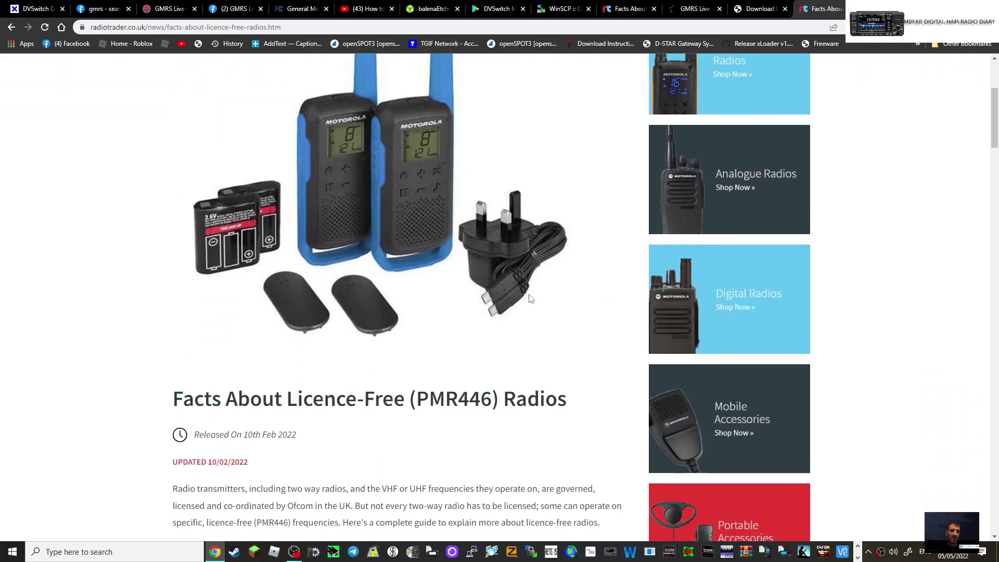
scroll(547, 300, down, 1)
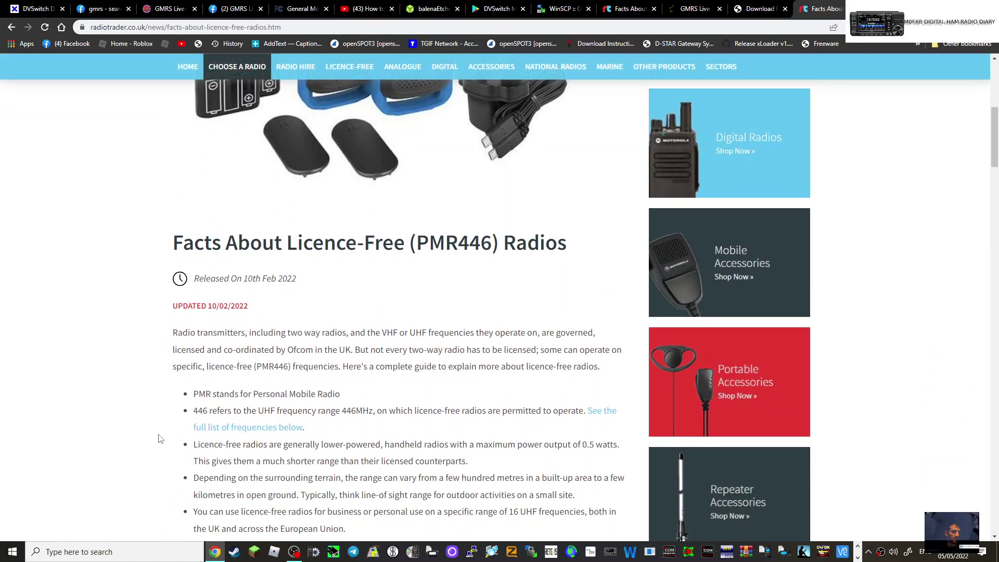
scroll(473, 392, up, 3)
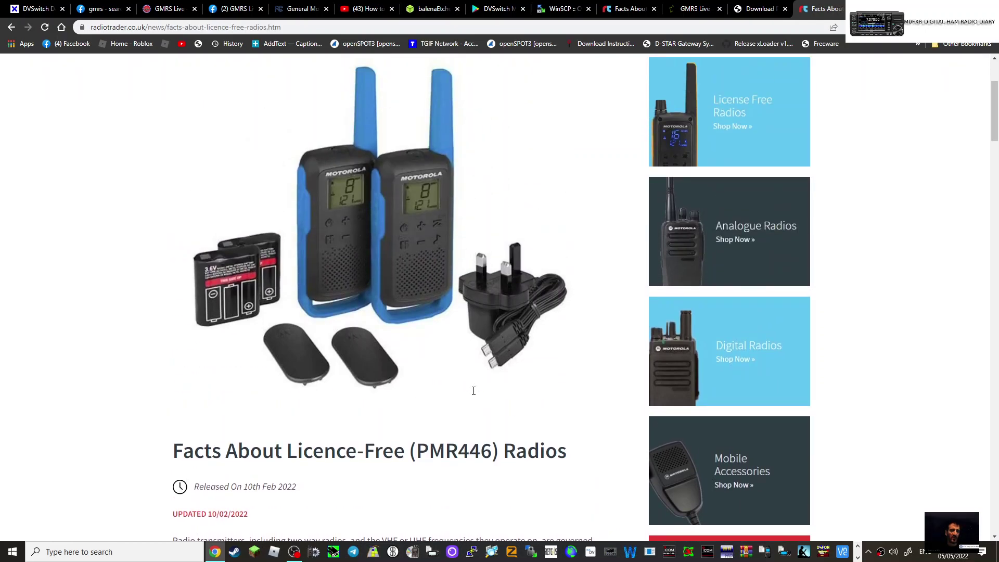
click(698, 10)
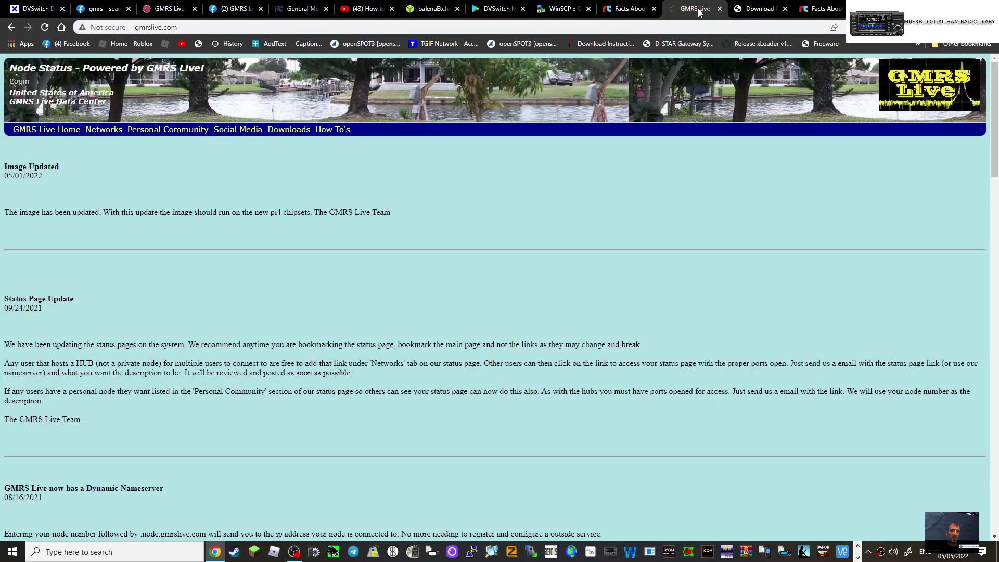
click(154, 11)
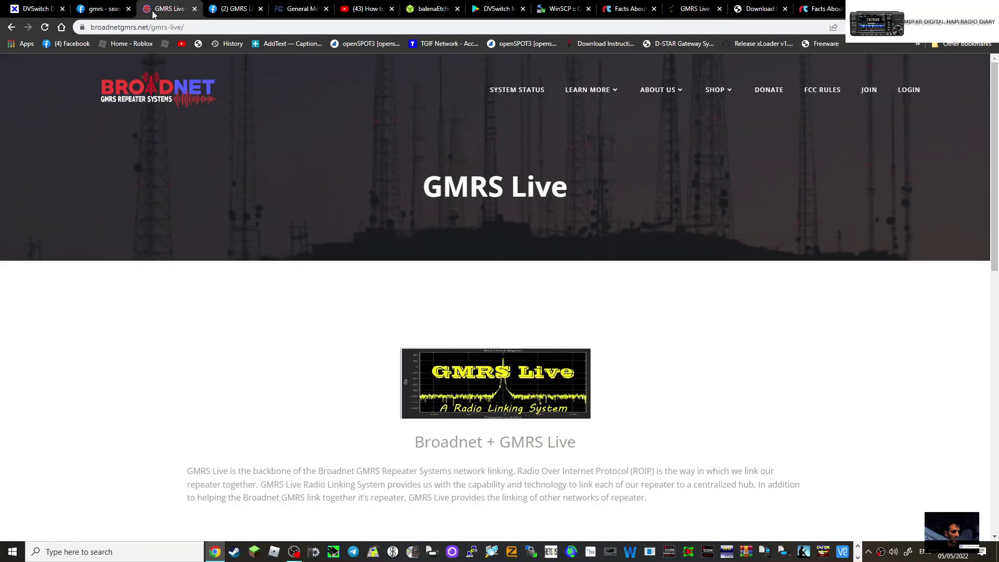
click(106, 11)
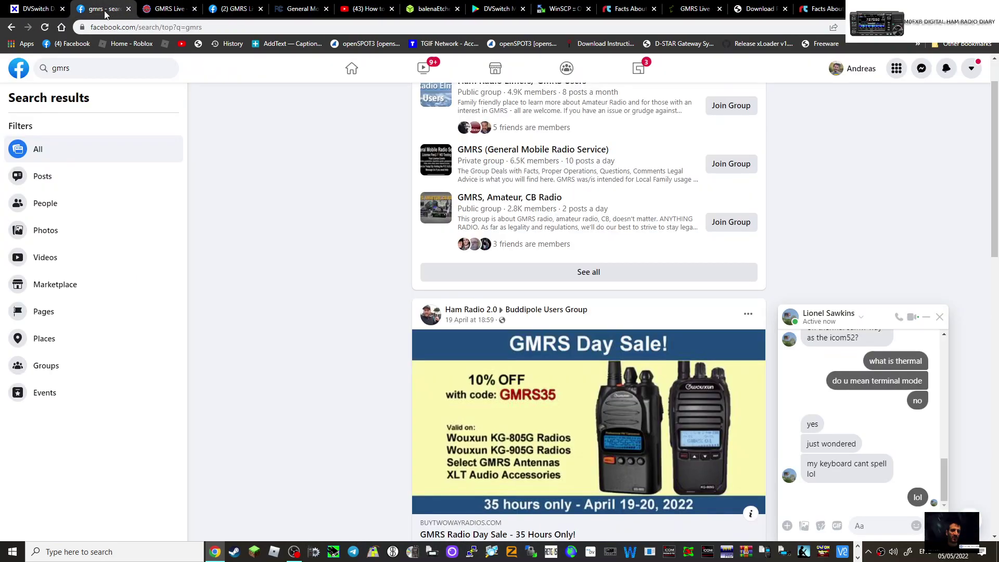
Revisit Broadnet, view the GMRS Live! Facebook group, then the FCC GMRS page
click(177, 11)
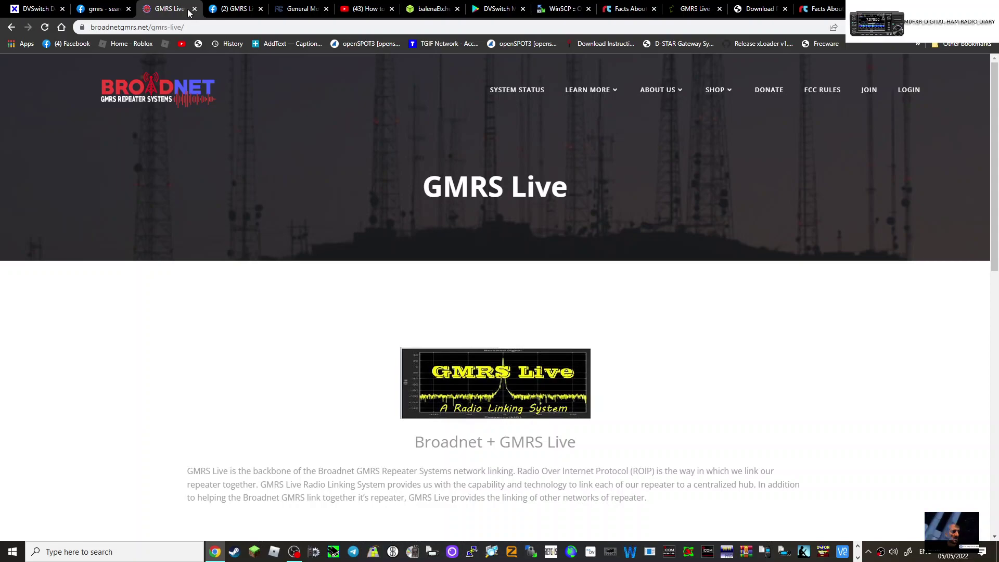
scroll(503, 243, down, 2)
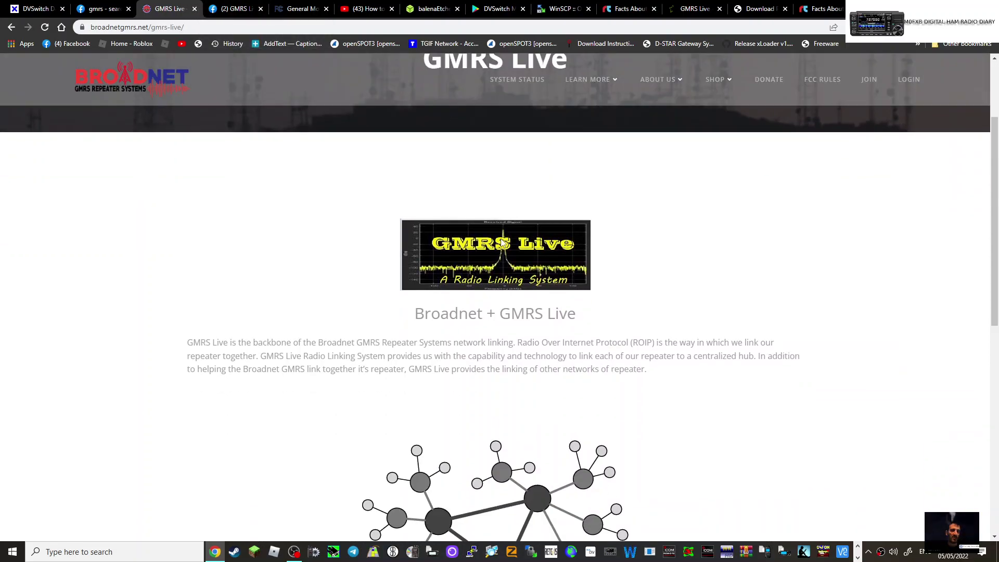
scroll(502, 243, down, 4)
scroll(502, 242, down, 3)
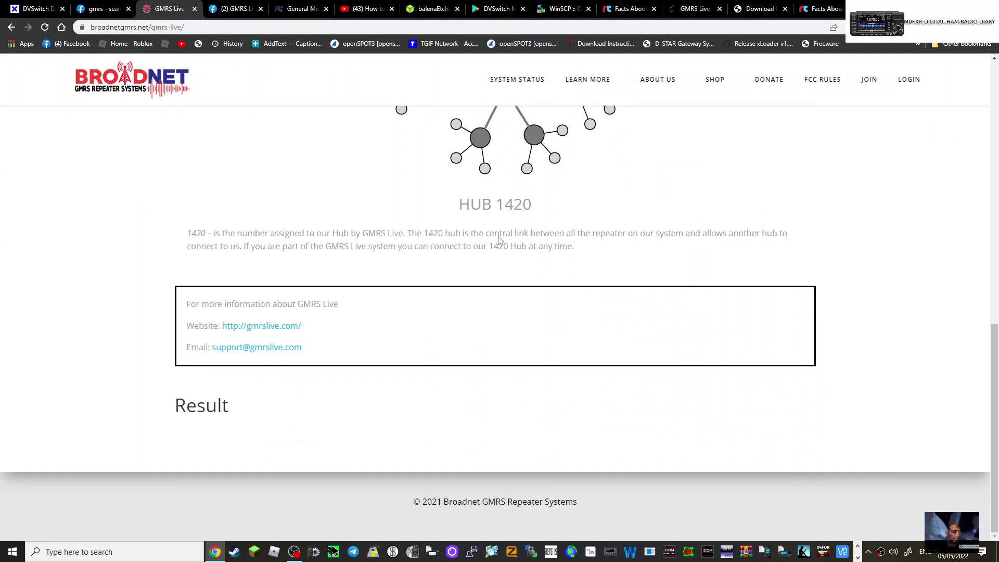
scroll(484, 231, up, 3)
scroll(475, 226, up, 5)
click(229, 11)
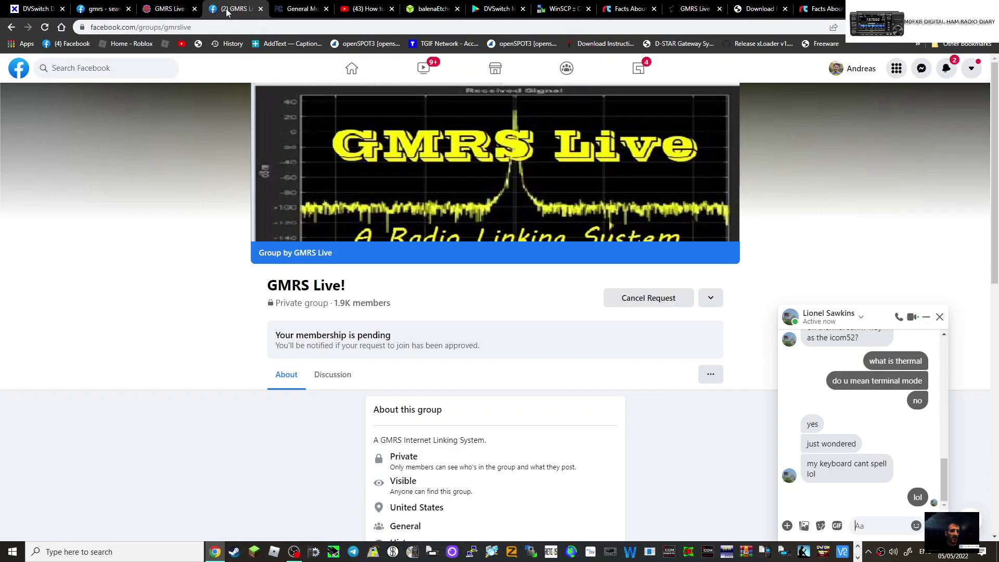
click(291, 9)
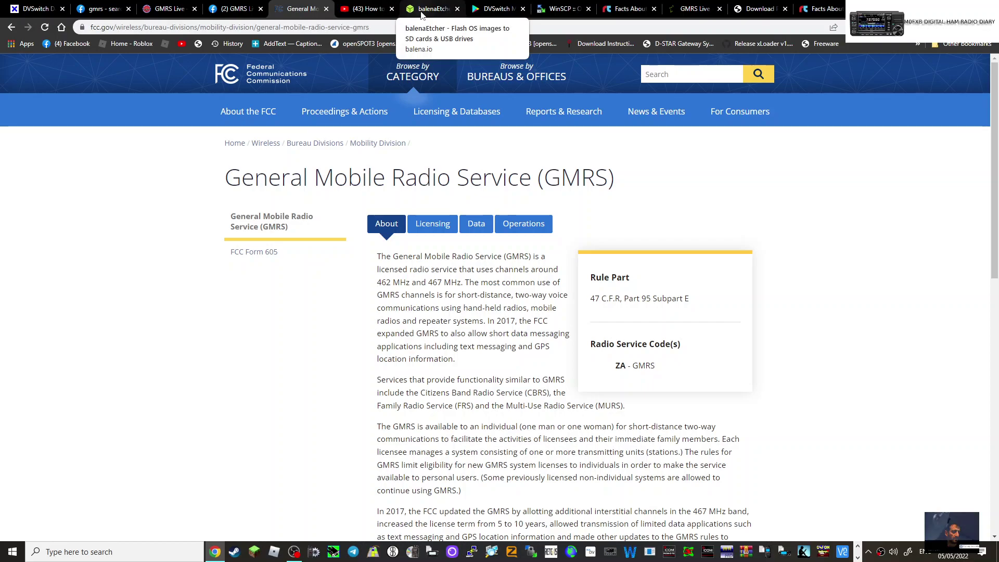
Switch back to the GMRS Live Node Status tab
click(689, 10)
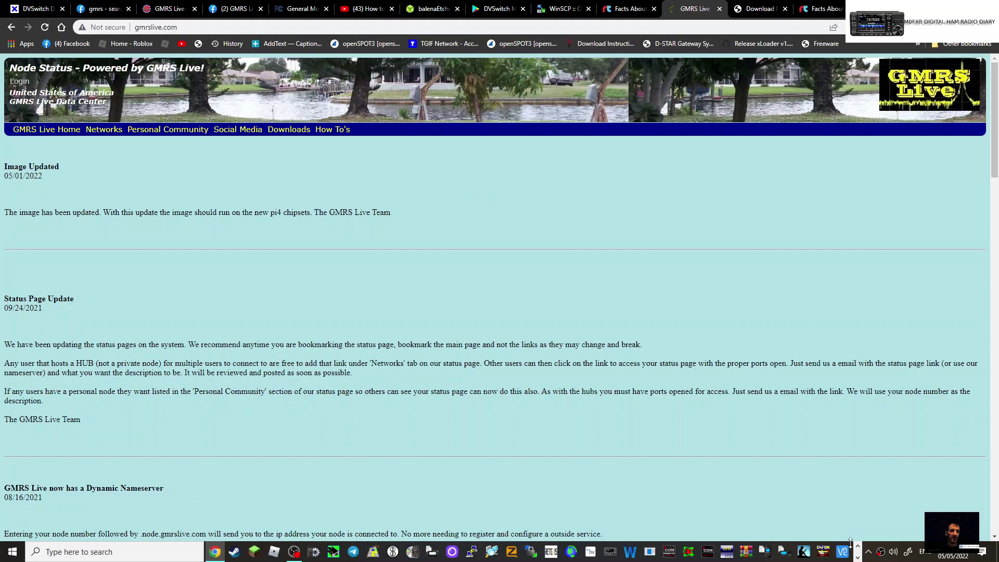
click(857, 557)
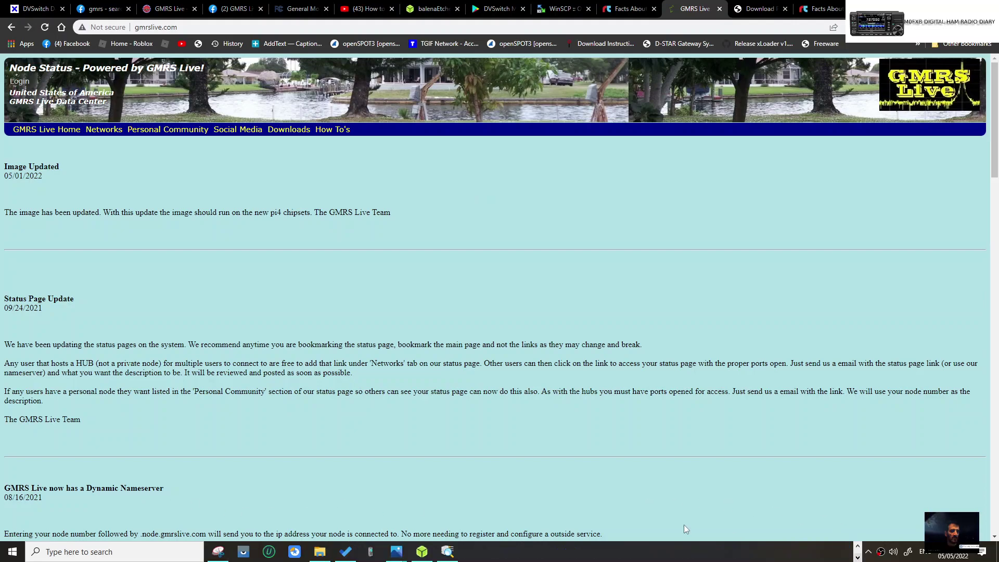
click(422, 552)
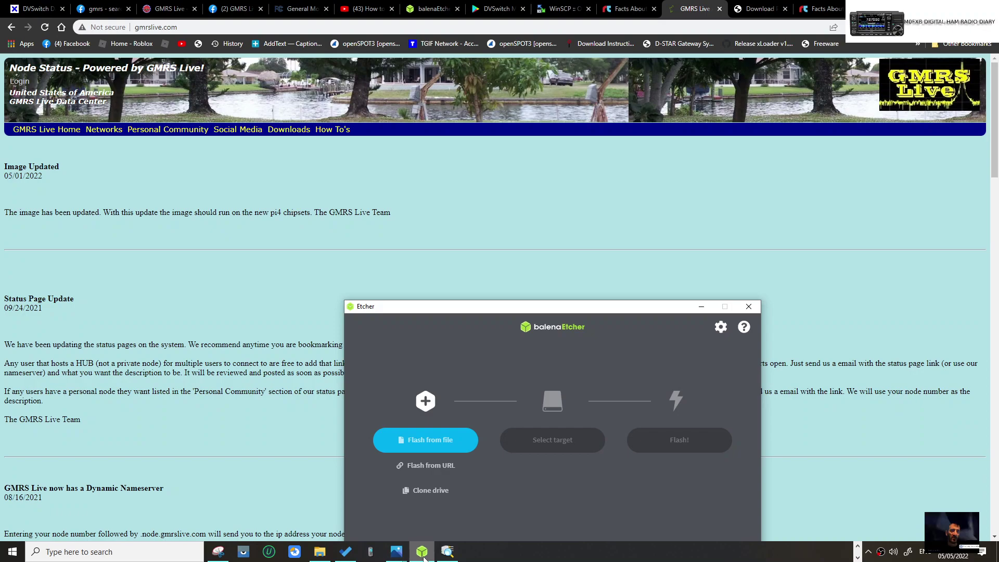
drag(549, 312, 441, 182)
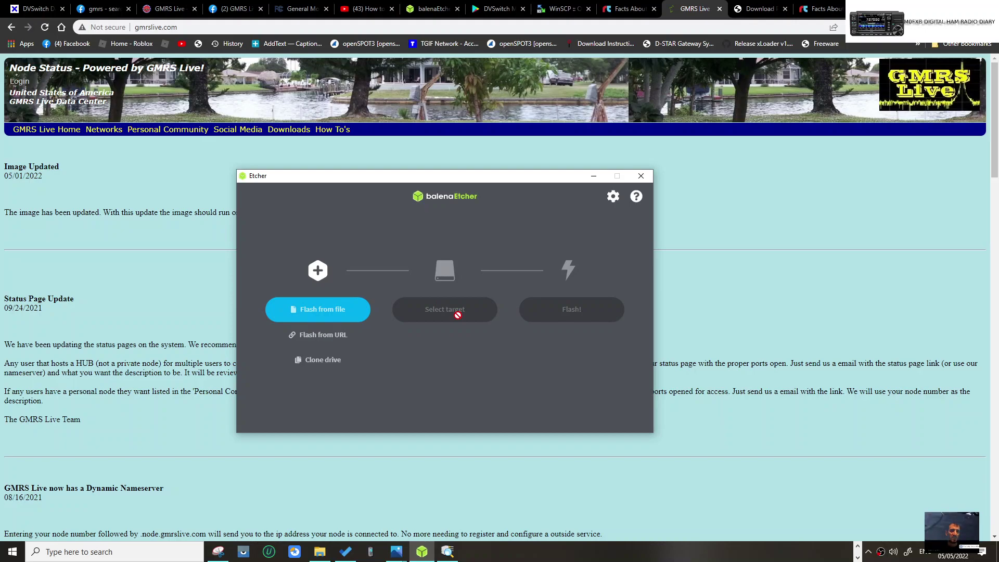
click(736, 204)
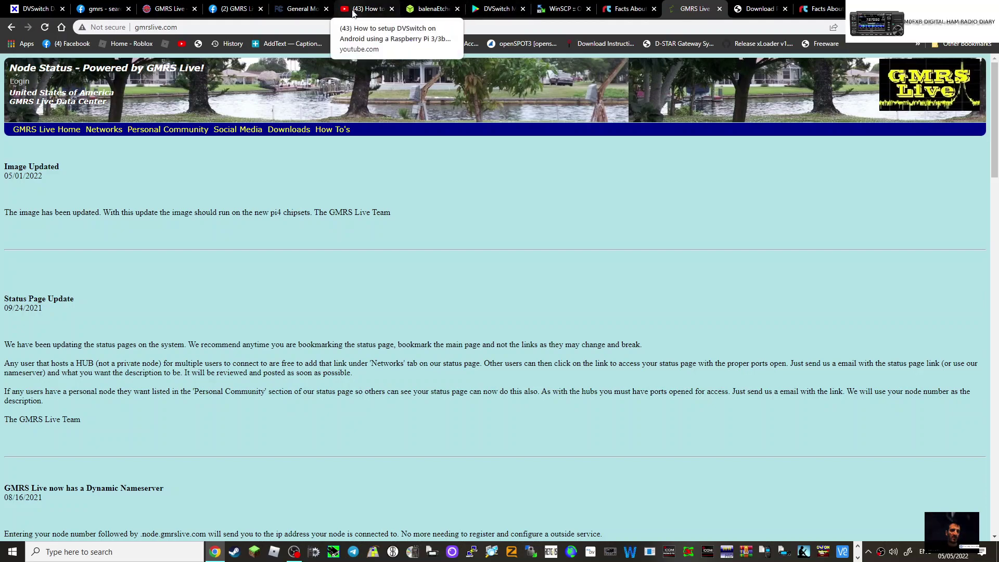
Glance at the WinSCP site, then return to the paused DVSwitch setup video
click(559, 16)
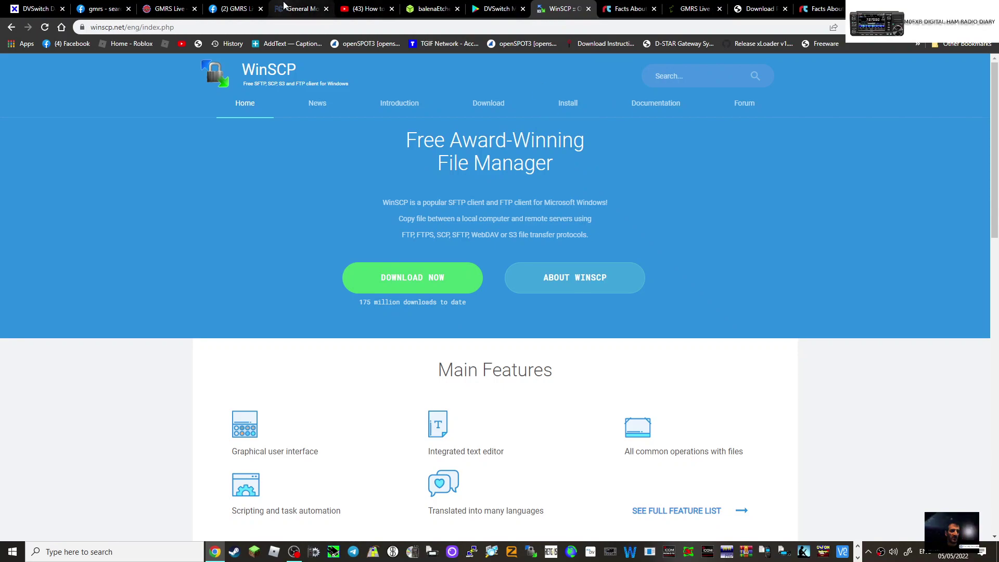
click(367, 9)
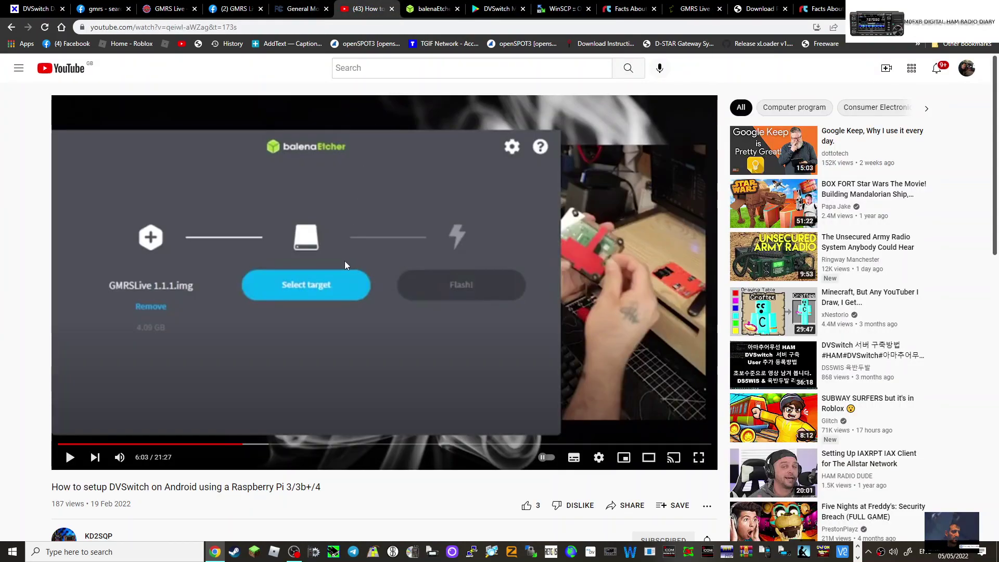
Review the DVSwitch Mobile Play Store listing, then return to the GMRS Live node status tab
click(487, 12)
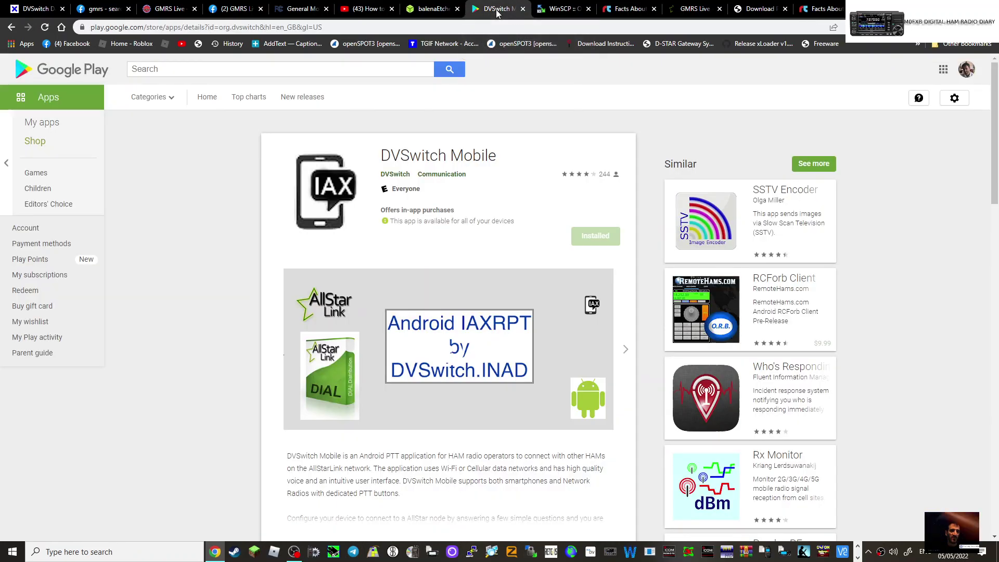
scroll(568, 246, down, 1)
scroll(562, 252, up, 1)
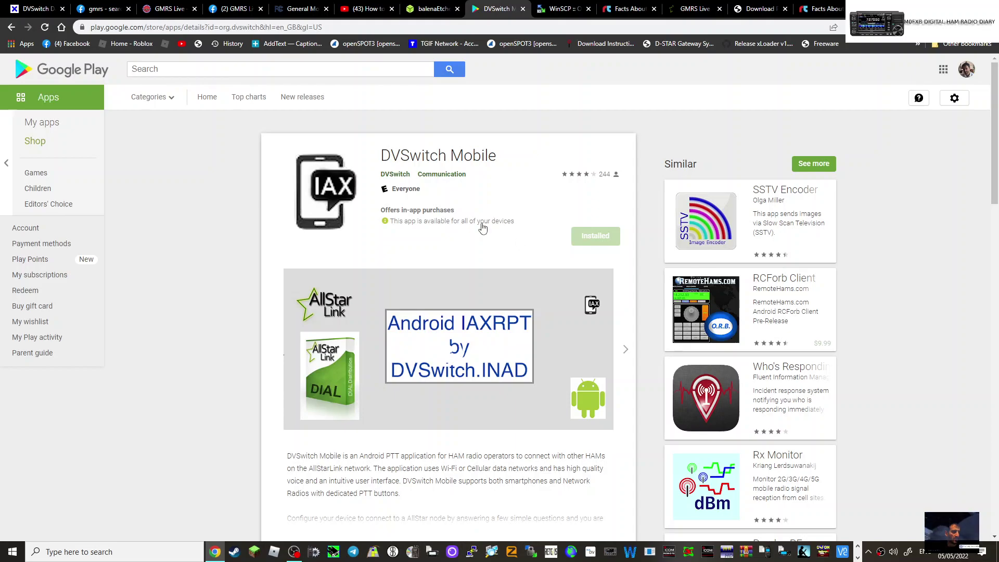
scroll(483, 228, down, 2)
scroll(499, 234, up, 2)
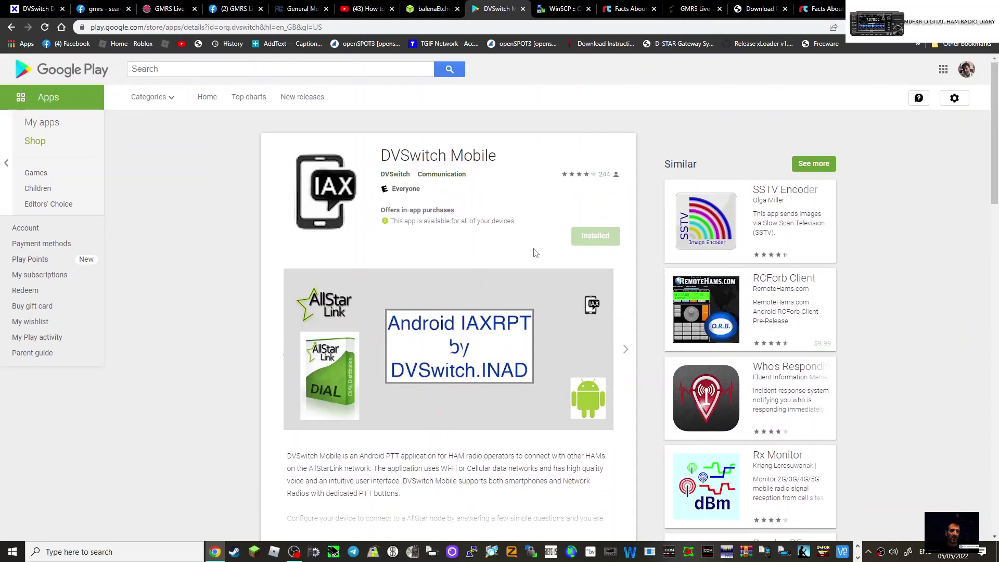
scroll(521, 234, down, 1)
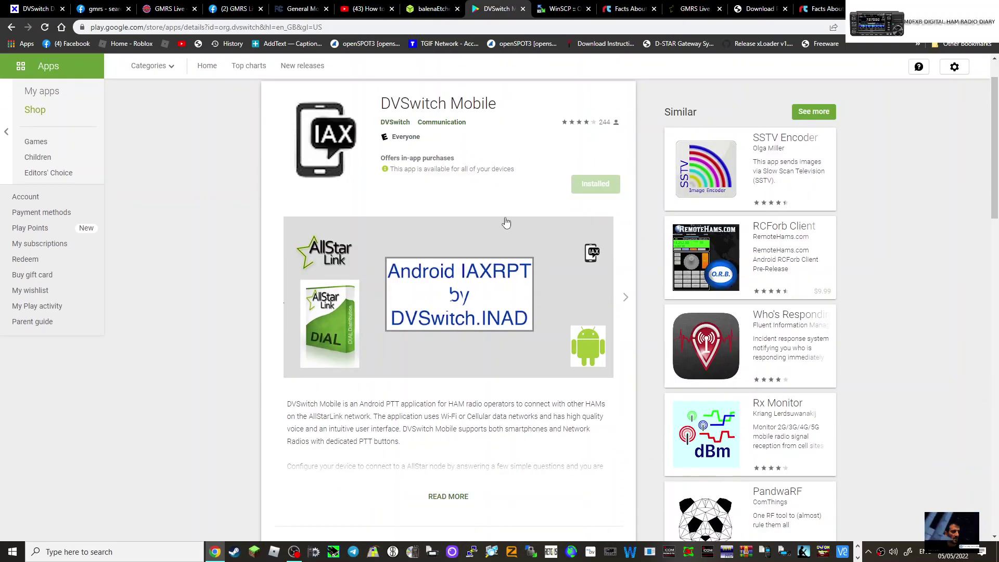
scroll(507, 222, up, 1)
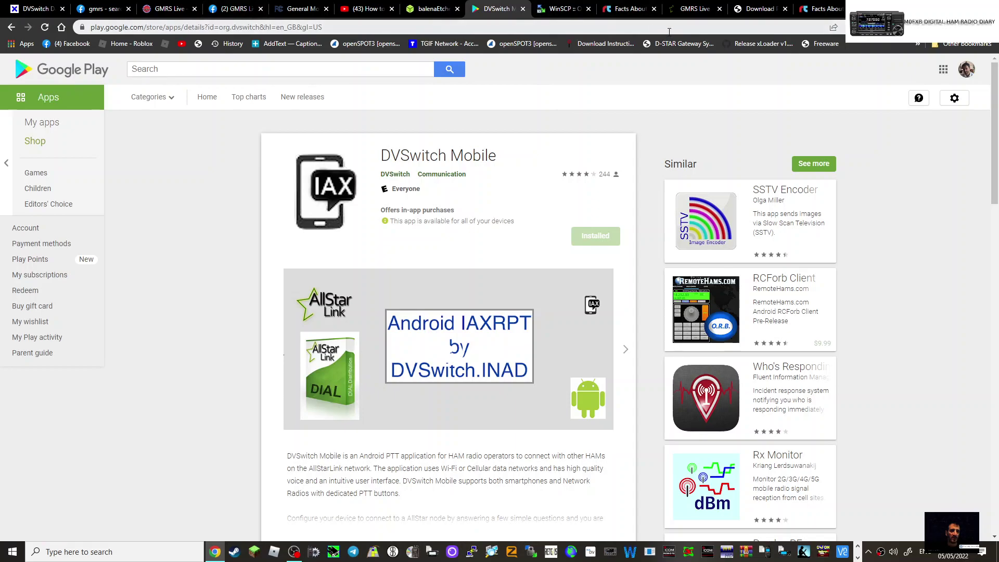
click(693, 10)
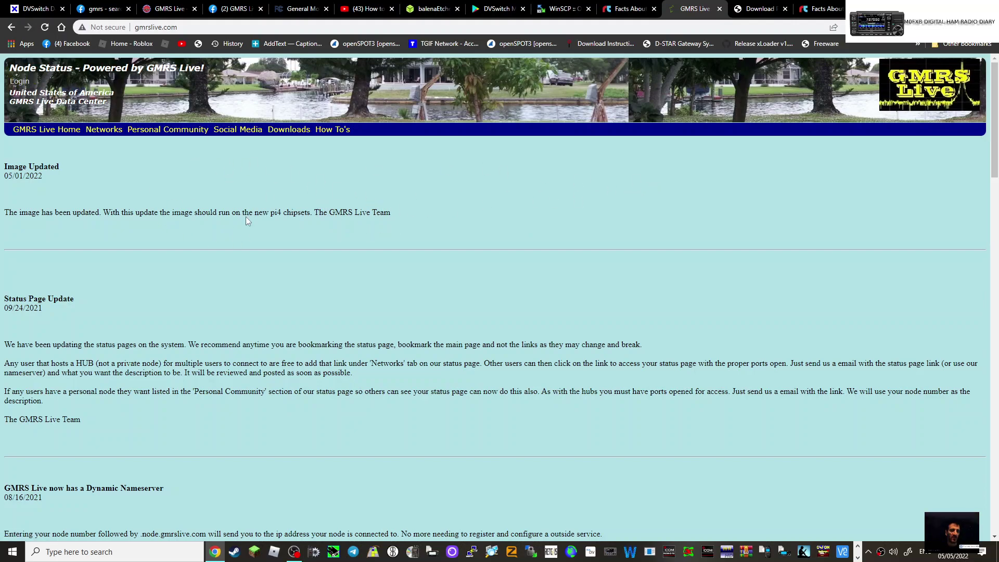
click(759, 9)
click(821, 10)
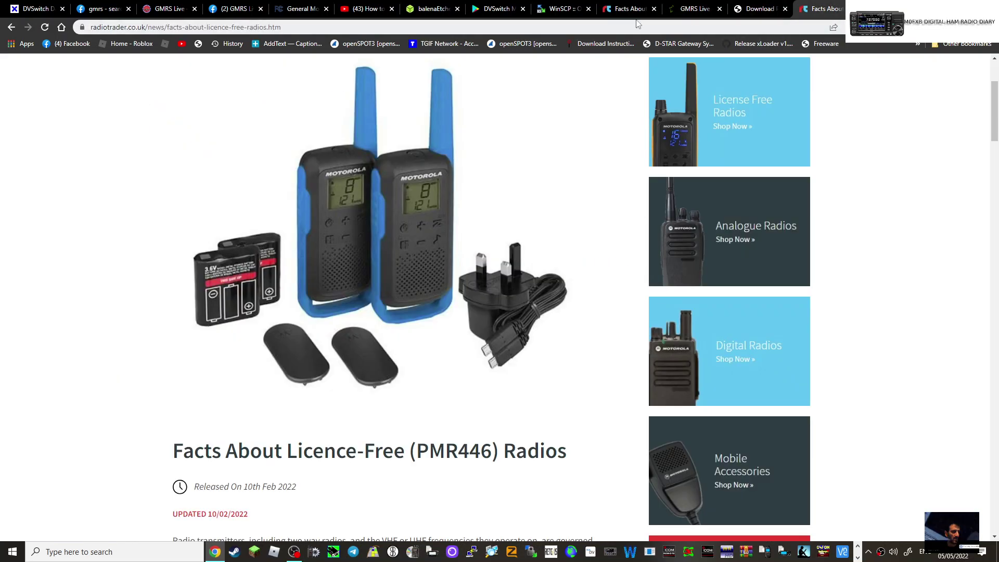
key(ctrl+3)
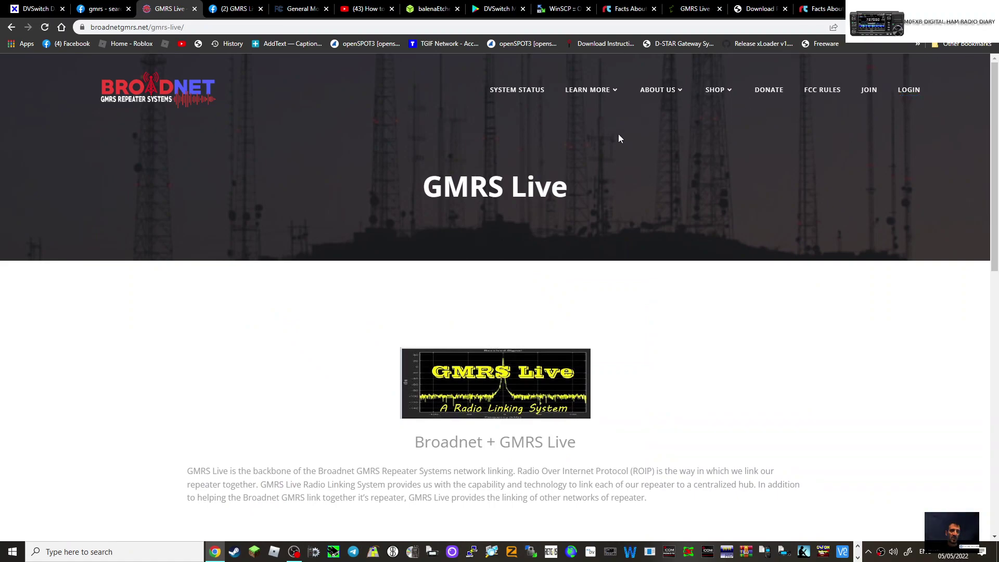
scroll(729, 235, down, 2)
scroll(729, 232, up, 2)
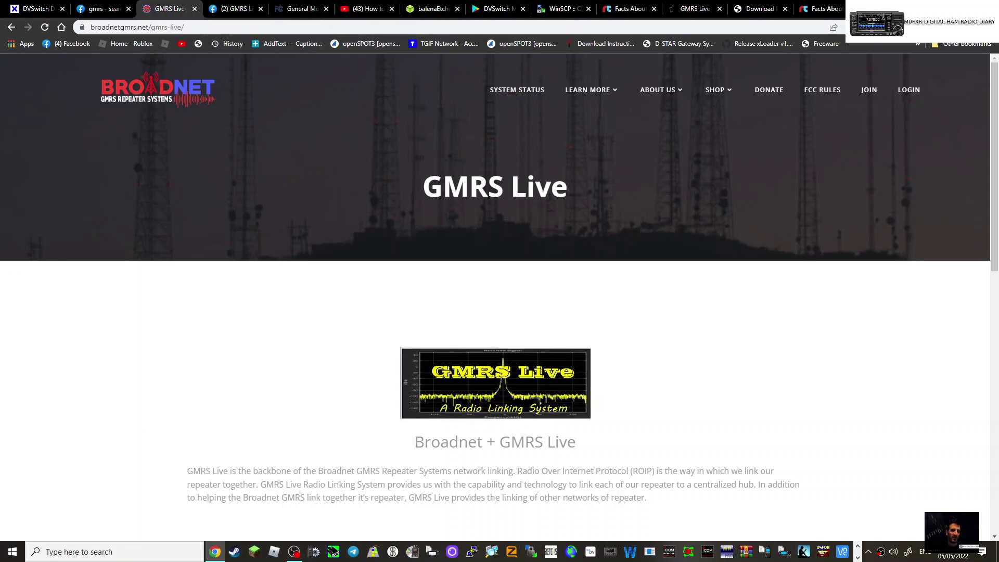
scroll(617, 157, down, 3)
scroll(633, 166, up, 3)
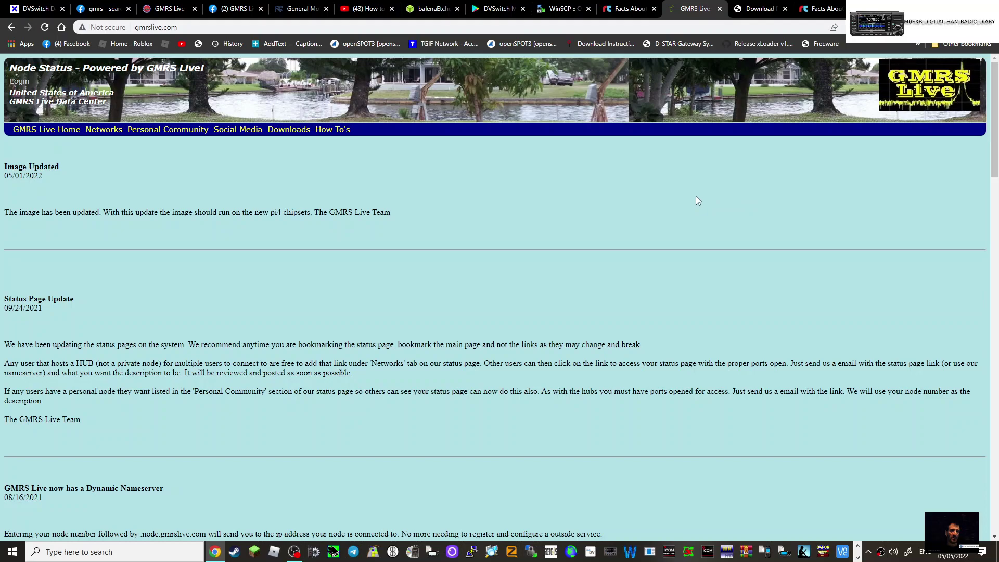
Check the licence-free radios article and GMRS Live tab, then return to the DVSwitch video
click(820, 9)
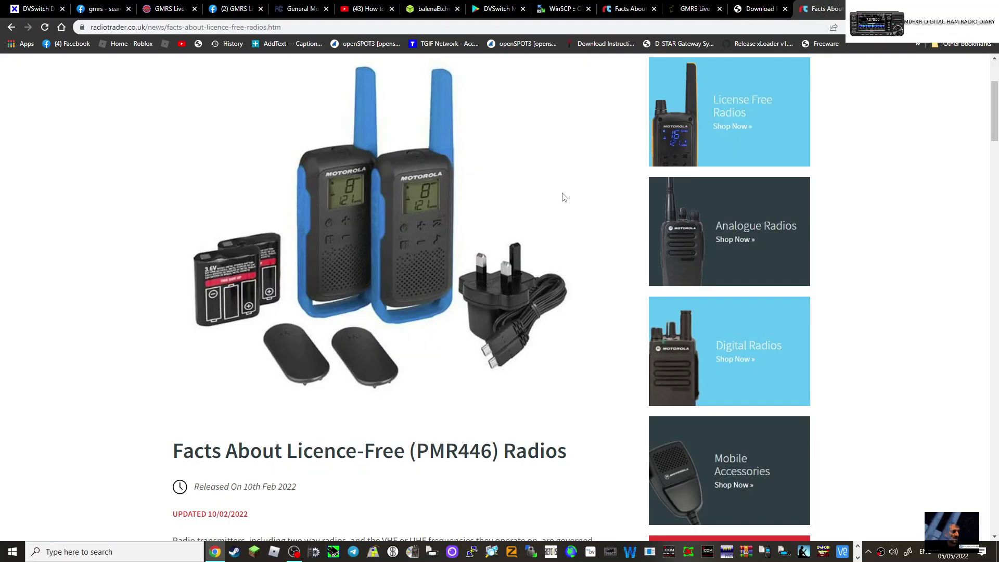
scroll(562, 196, down, 2)
scroll(562, 198, down, 2)
scroll(566, 203, up, 5)
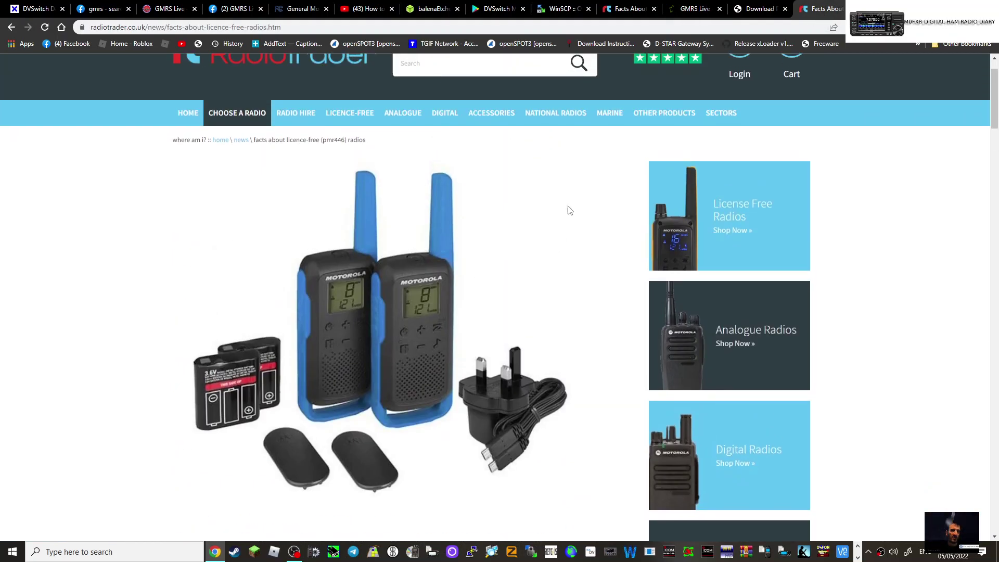
scroll(569, 210, up, 1)
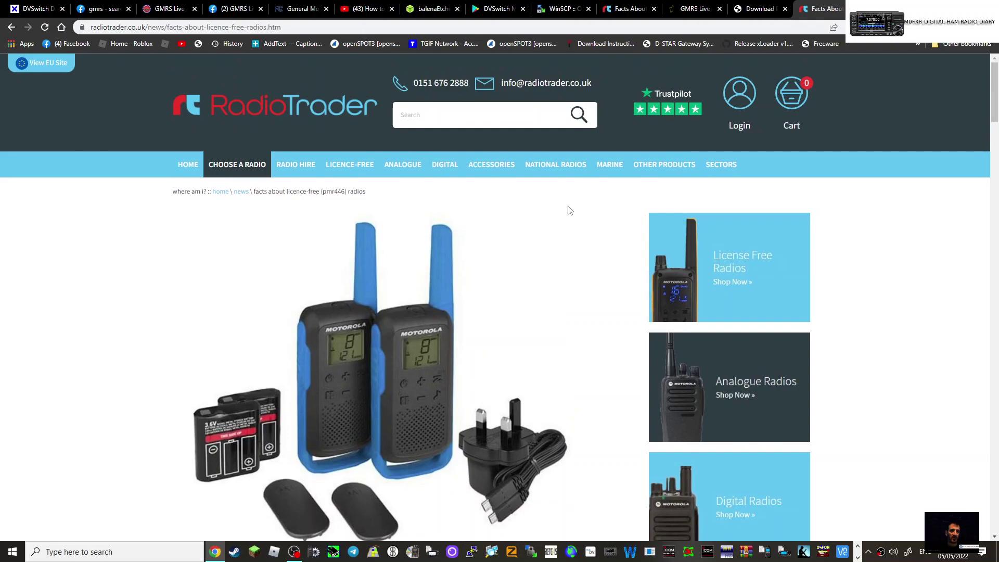
scroll(610, 209, down, 2)
scroll(612, 208, up, 1)
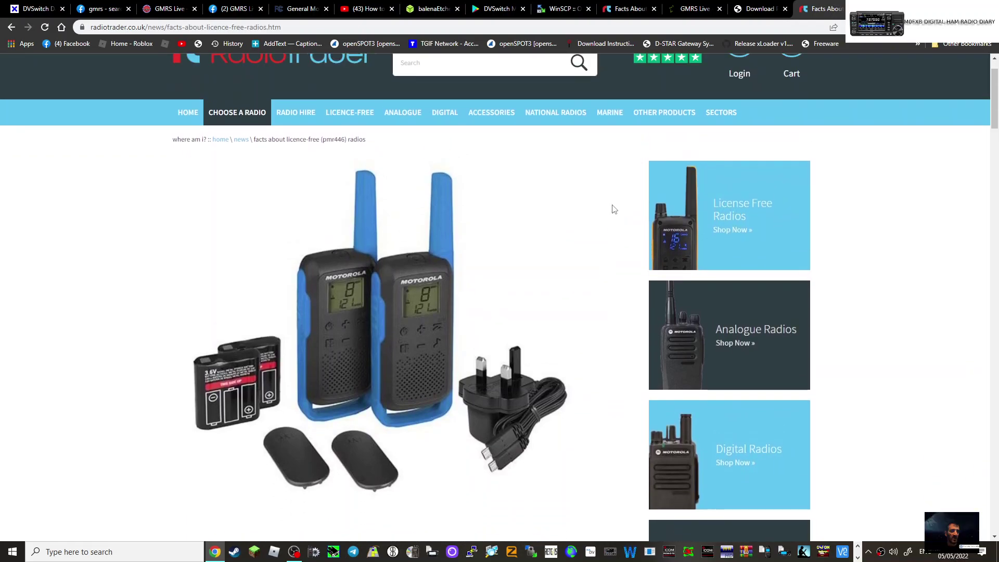
scroll(612, 209, up, 1)
click(694, 8)
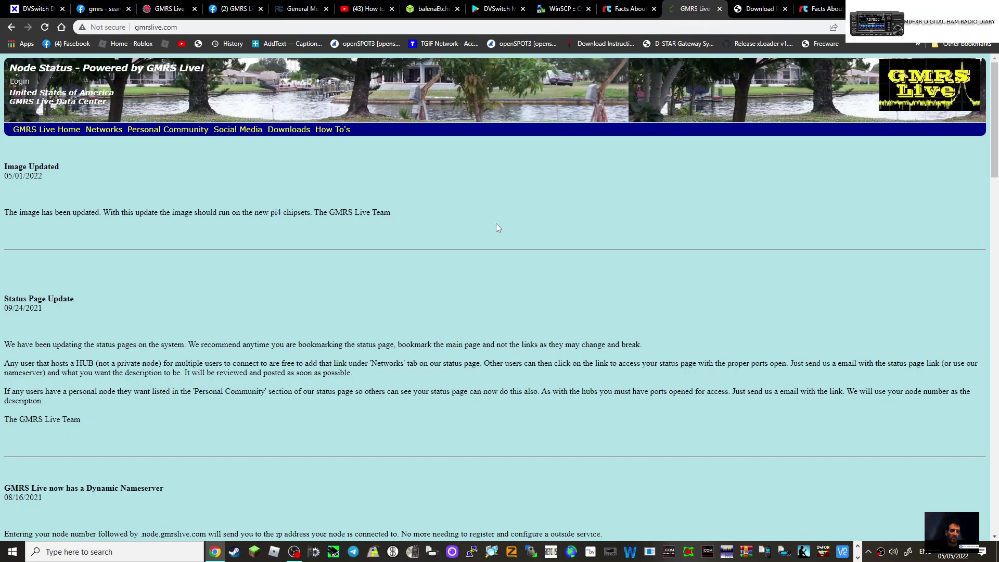
click(355, 11)
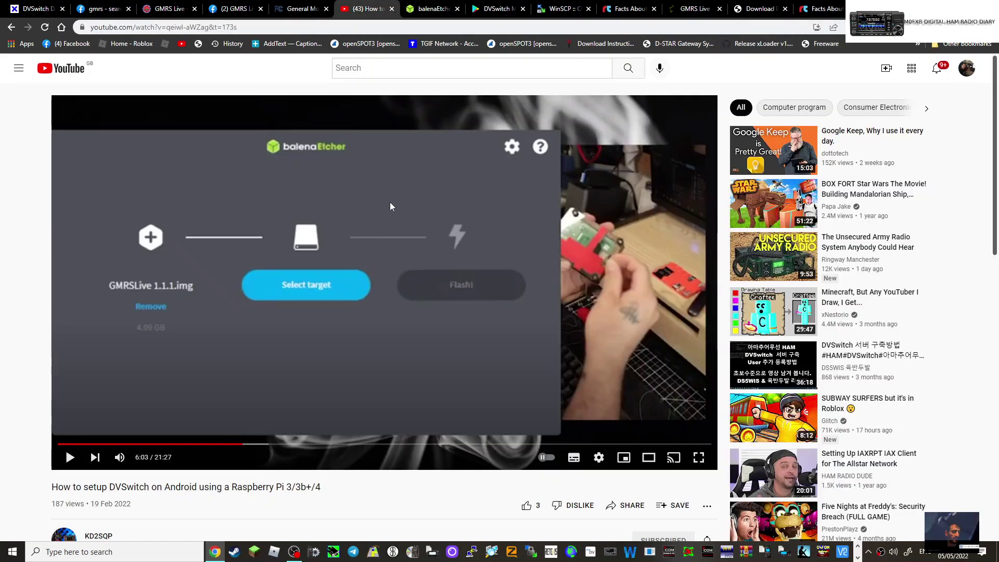
scroll(399, 211, down, 1)
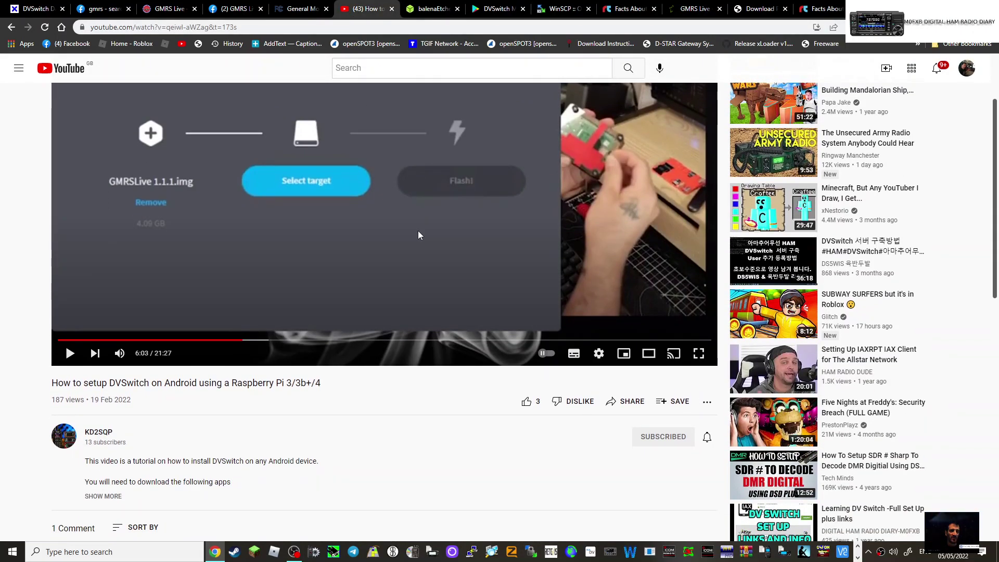
scroll(425, 237, down, 3)
scroll(494, 269, up, 3)
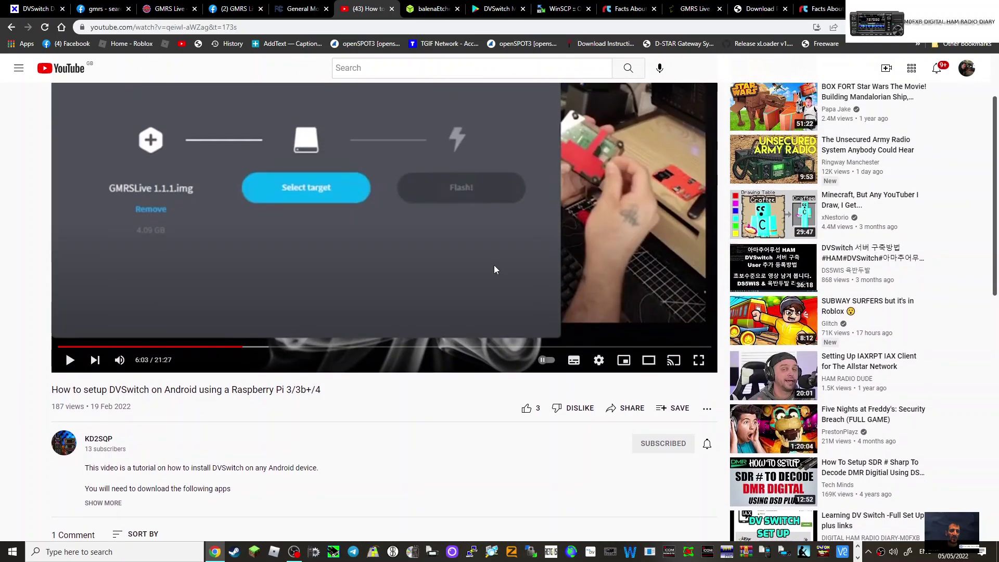
scroll(494, 269, up, 1)
scroll(464, 254, down, 2)
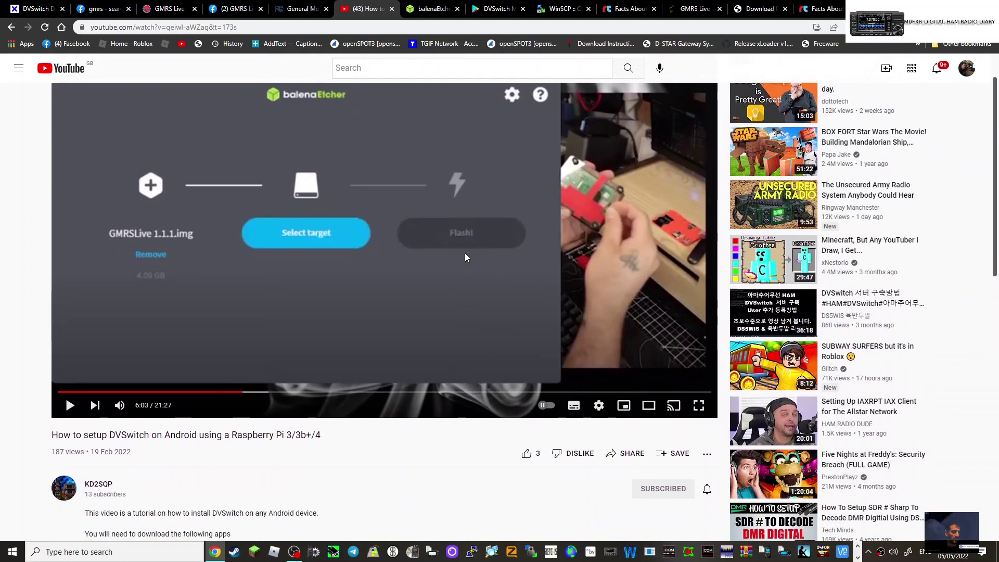
scroll(464, 253, up, 2)
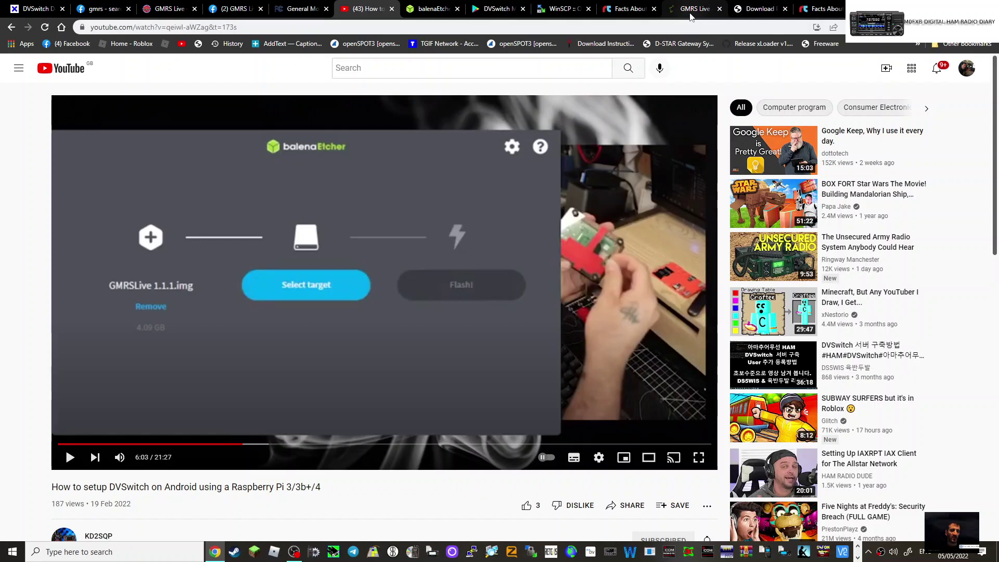